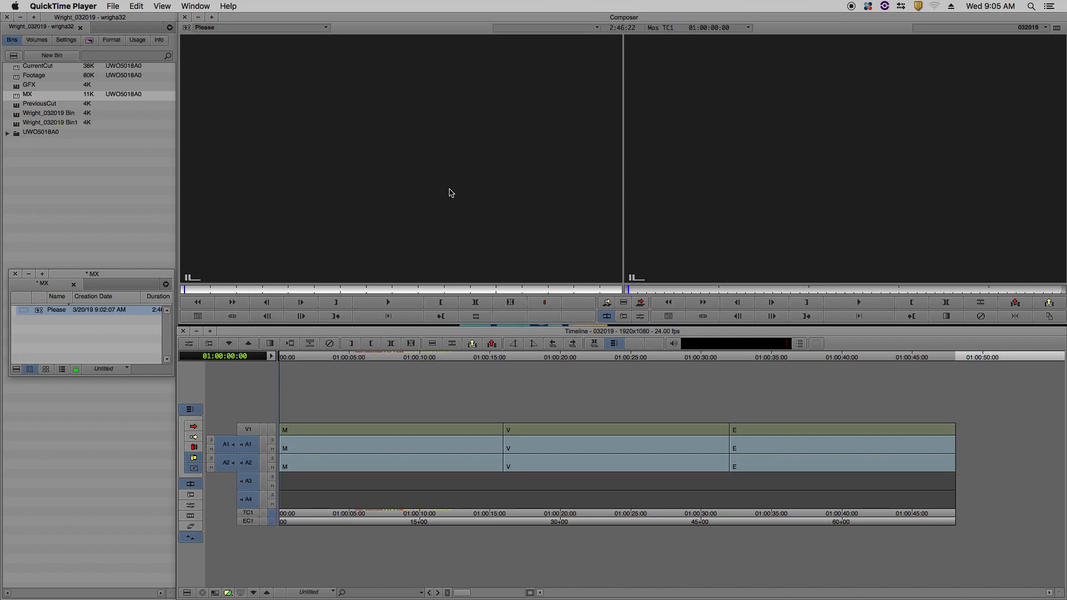
Try splicing the Please music into tracks A1 and A2 at the start of the sequence, and undo the edit.
click(428, 382)
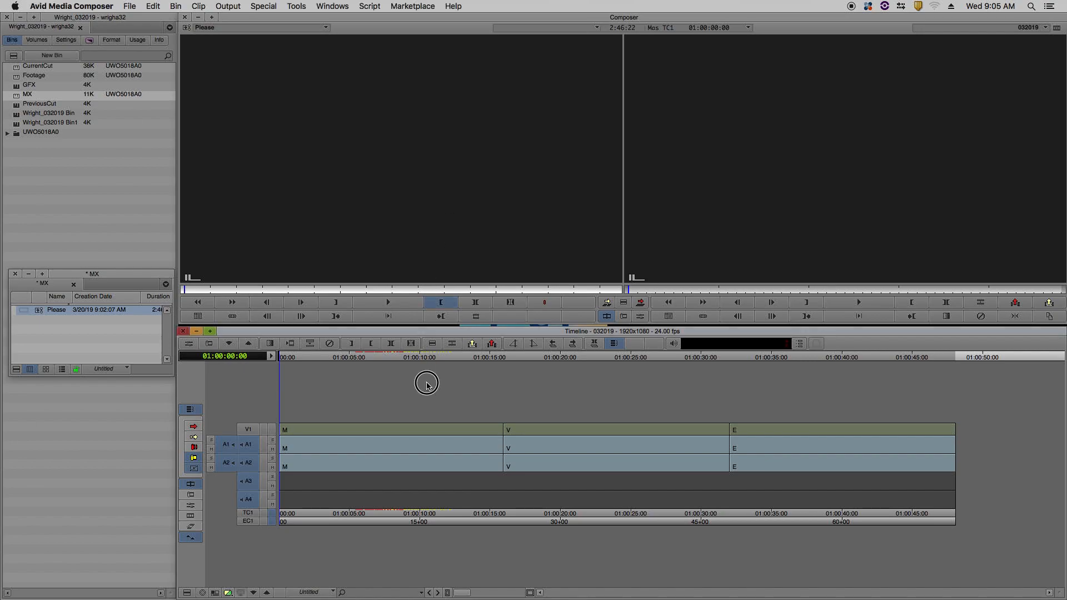
key(v)
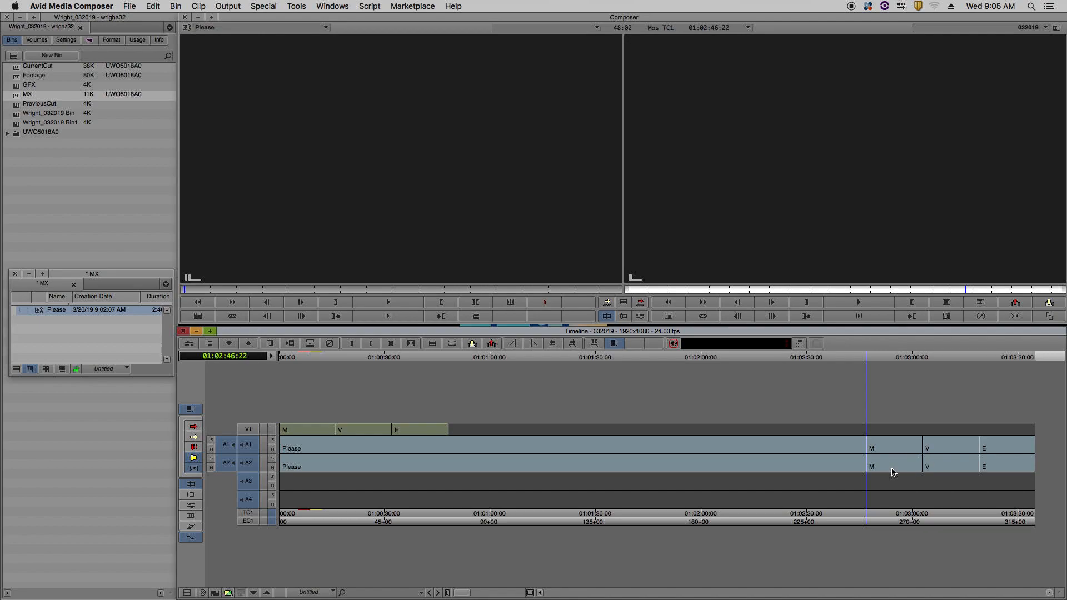
key(super+z)
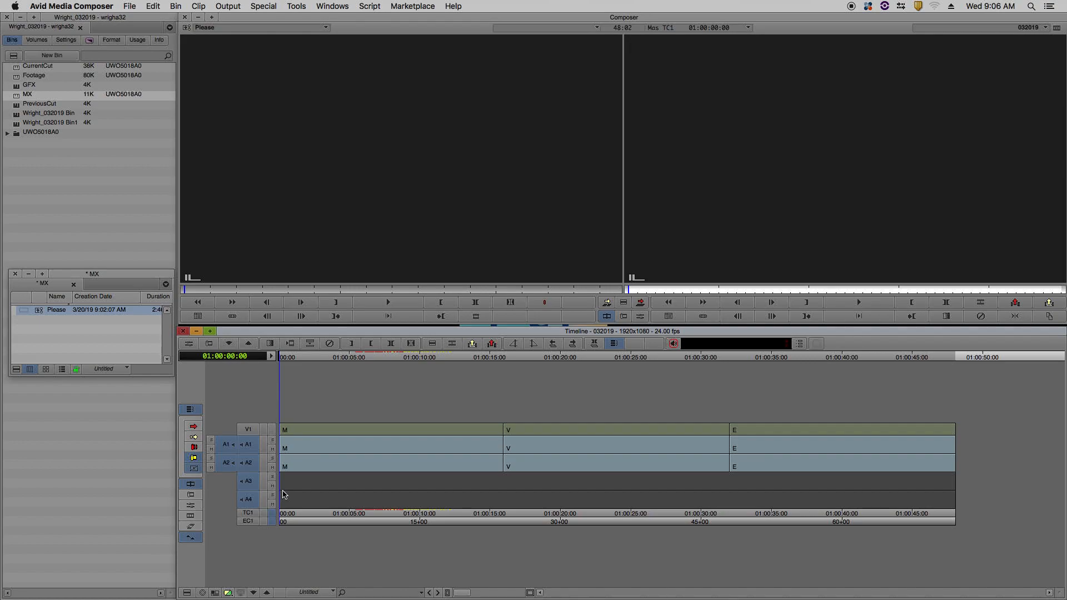
Patch source tracks A1 and A2 to A3 and A4 and overwrite the Please music from the sequence start.
click(227, 447)
drag(226, 448, 247, 486)
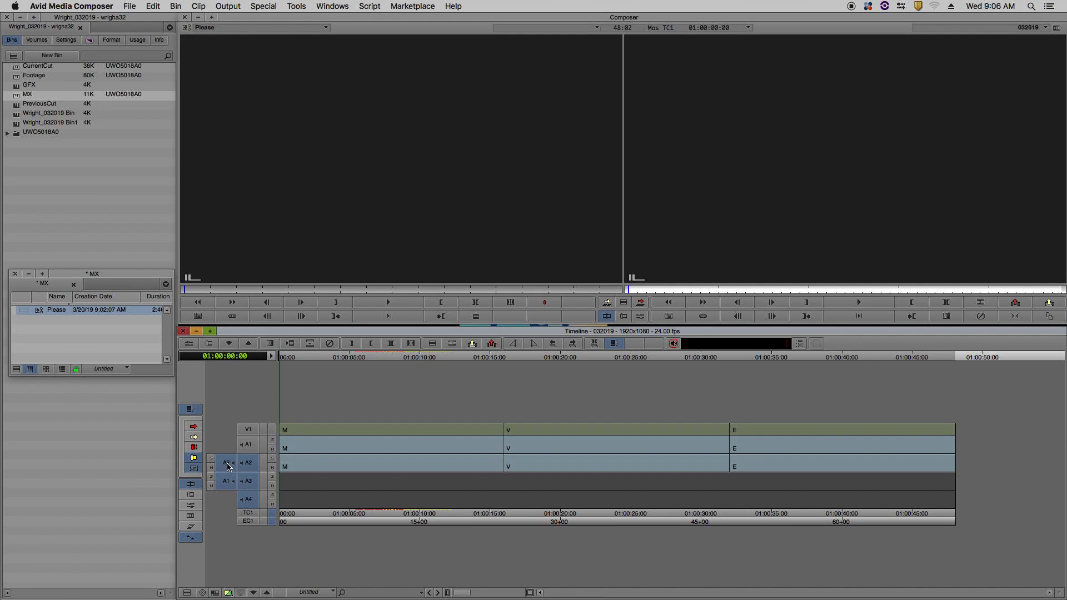
drag(228, 465, 252, 507)
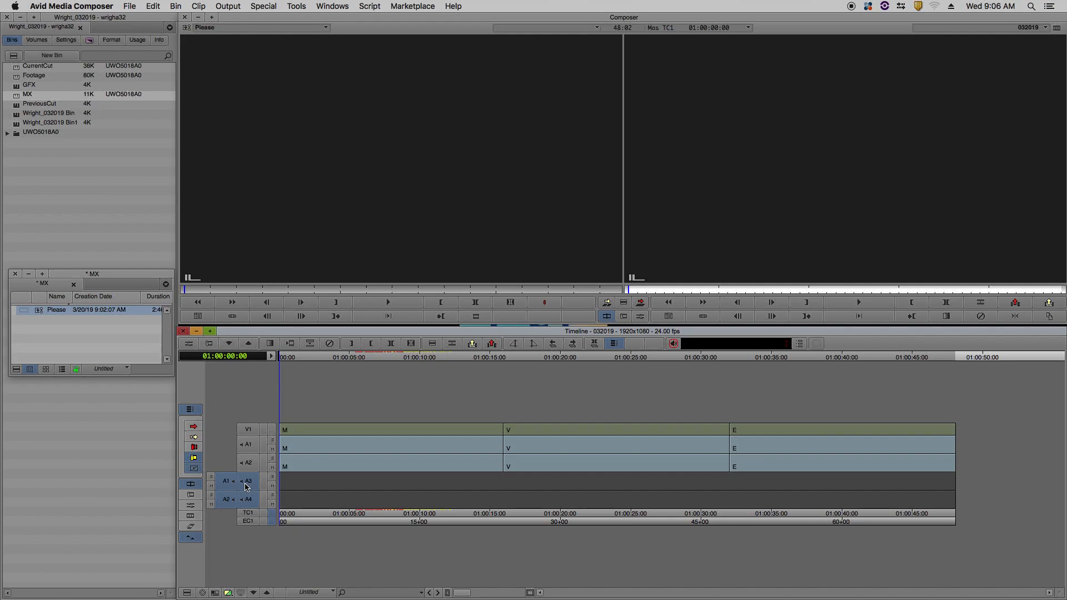
key(b)
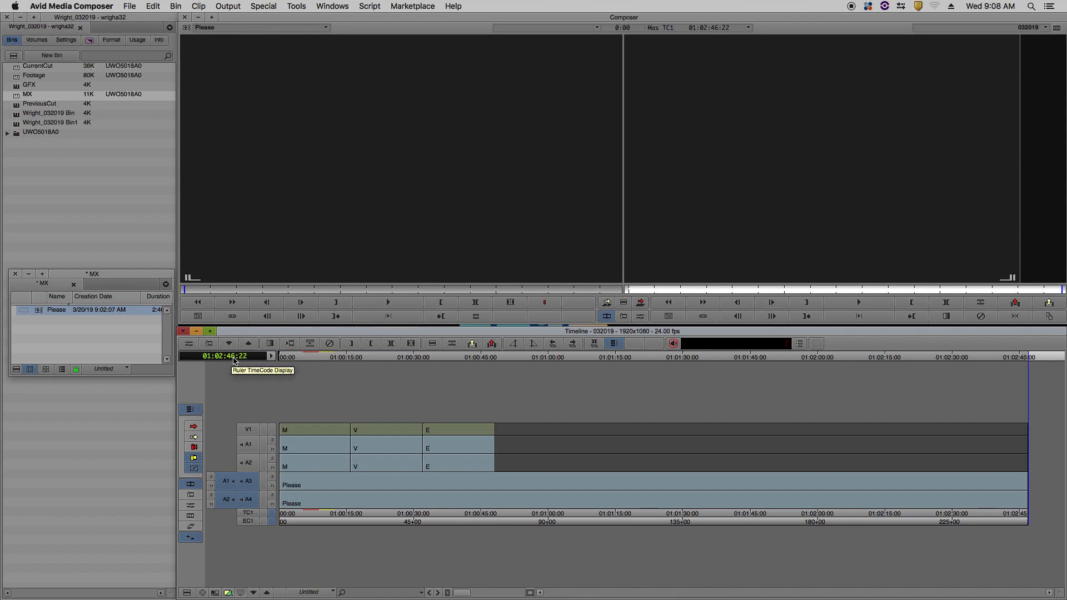
Expand the track controls and display audio waveforms on tracks A1 through A4.
click(272, 360)
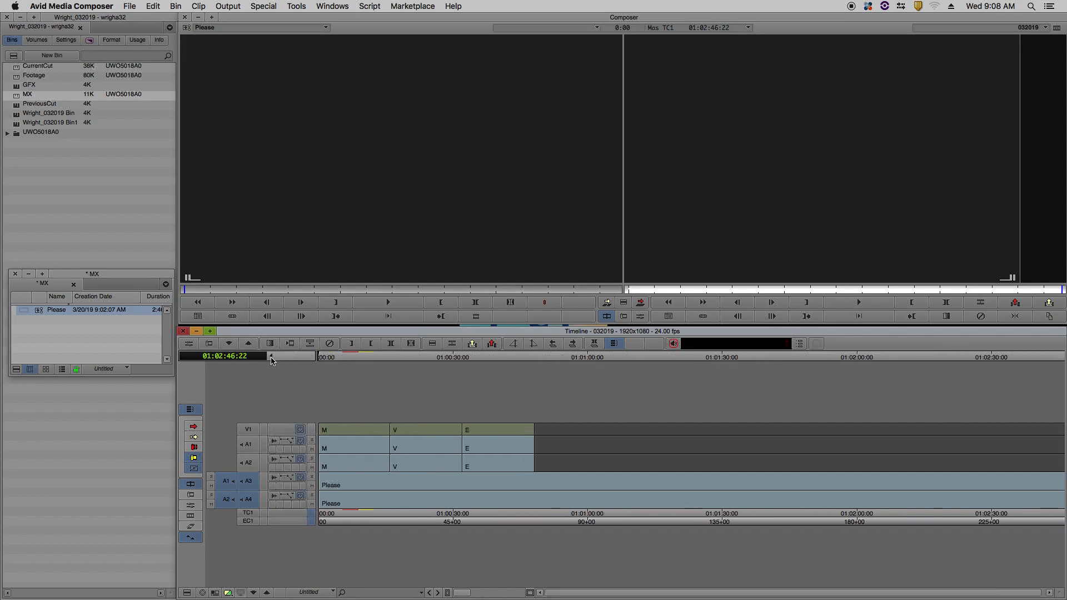
click(275, 442)
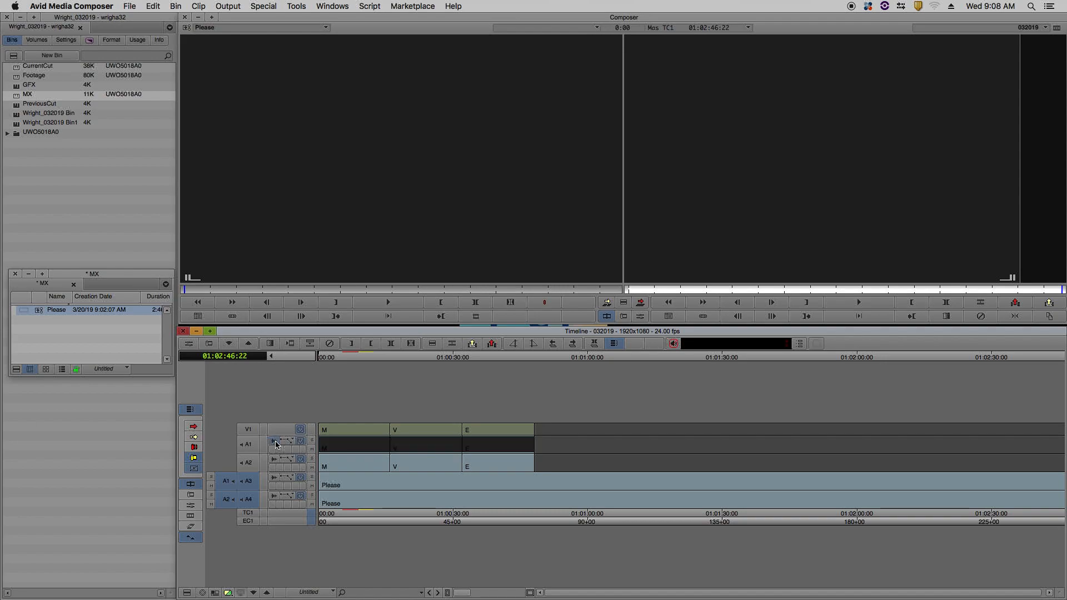
click(274, 459)
click(273, 479)
click(274, 496)
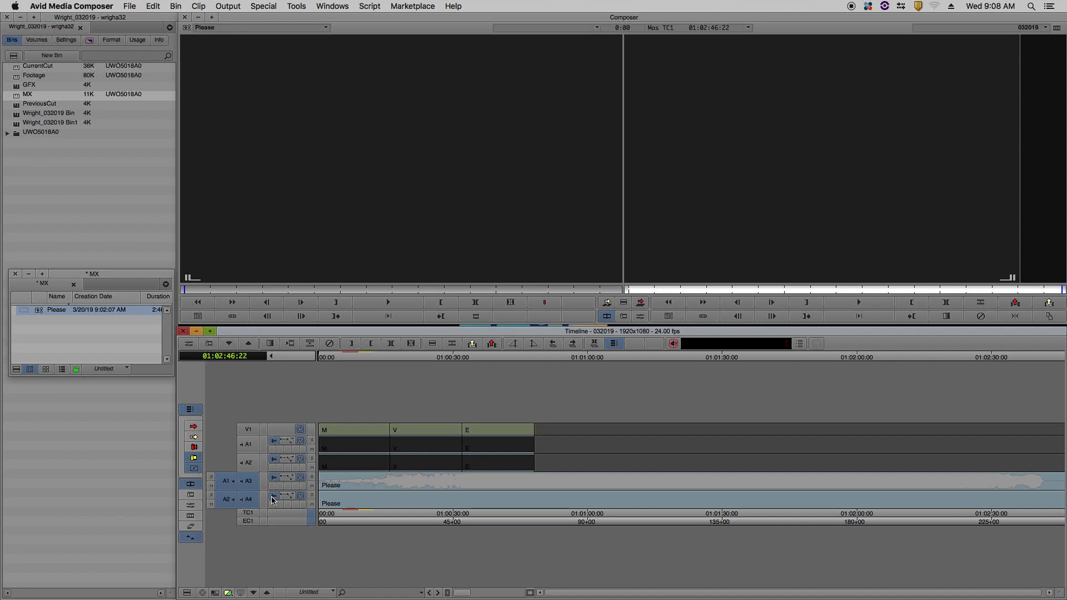
Display clip gain on audio tracks A1 through A4.
click(292, 443)
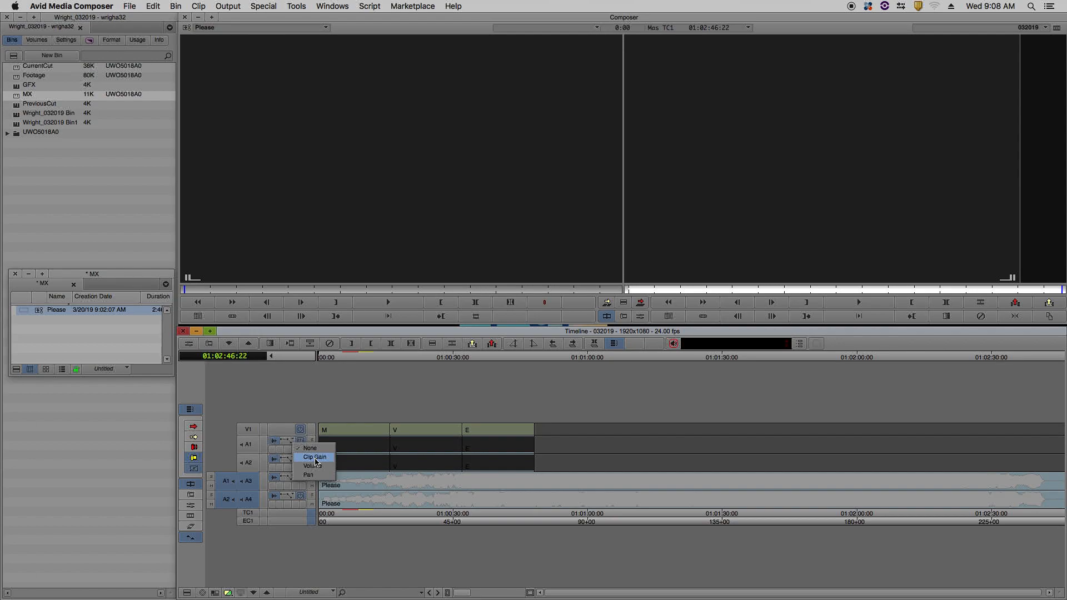
click(315, 457)
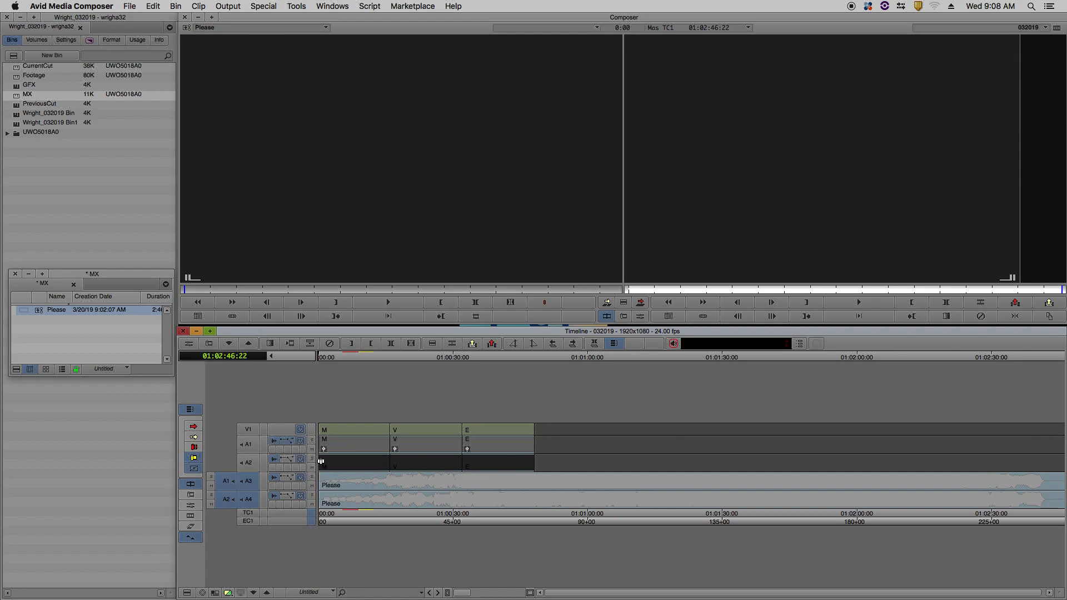
click(300, 461)
click(311, 476)
click(300, 478)
click(304, 494)
click(301, 496)
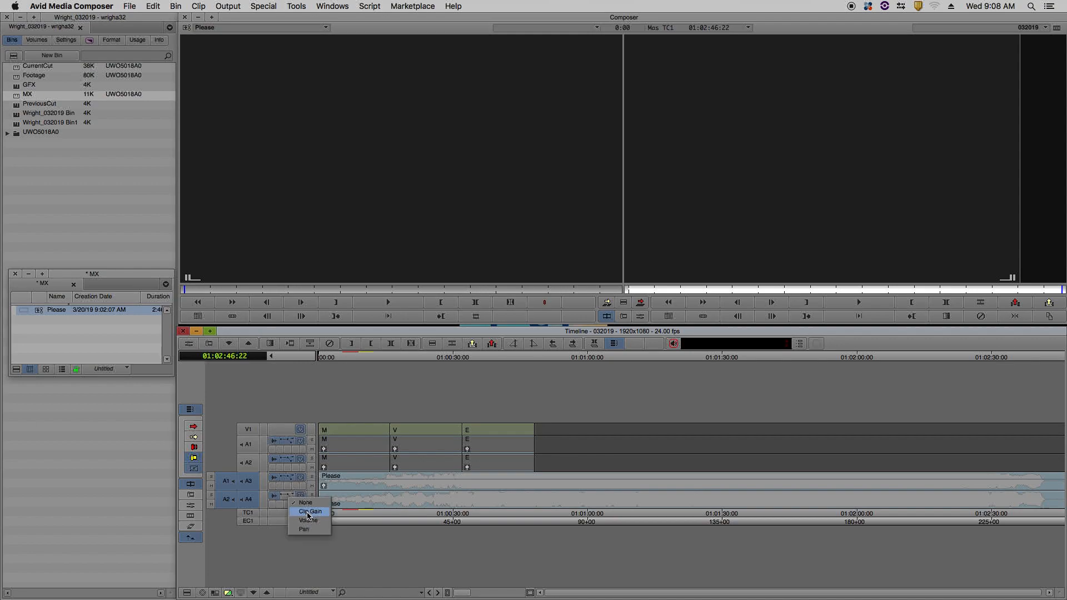
click(307, 512)
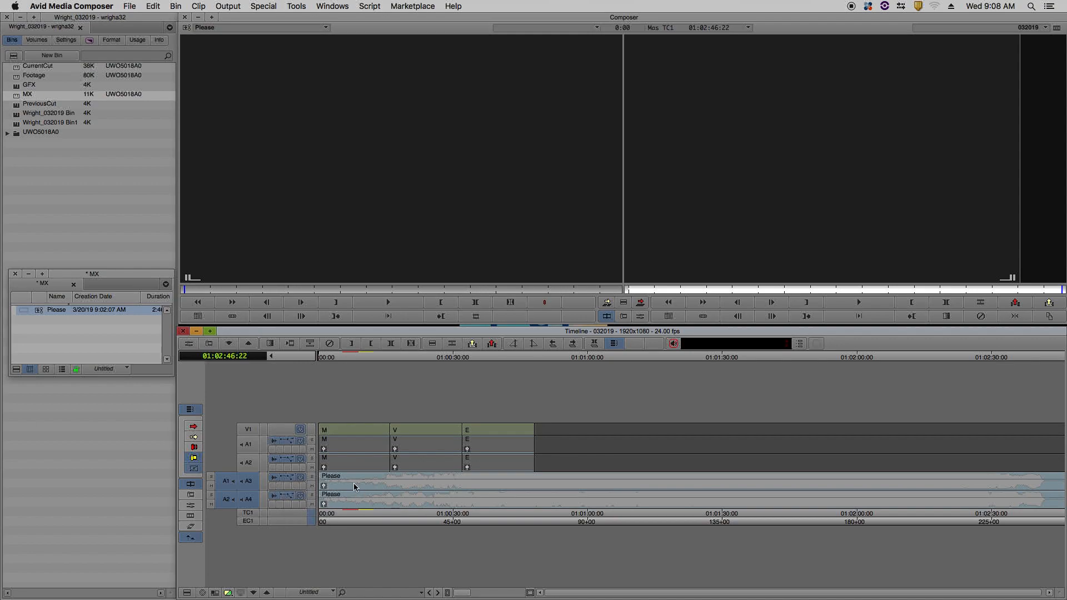
Set the clip gain of the M clip on track A1 to -10 dB.
click(324, 450)
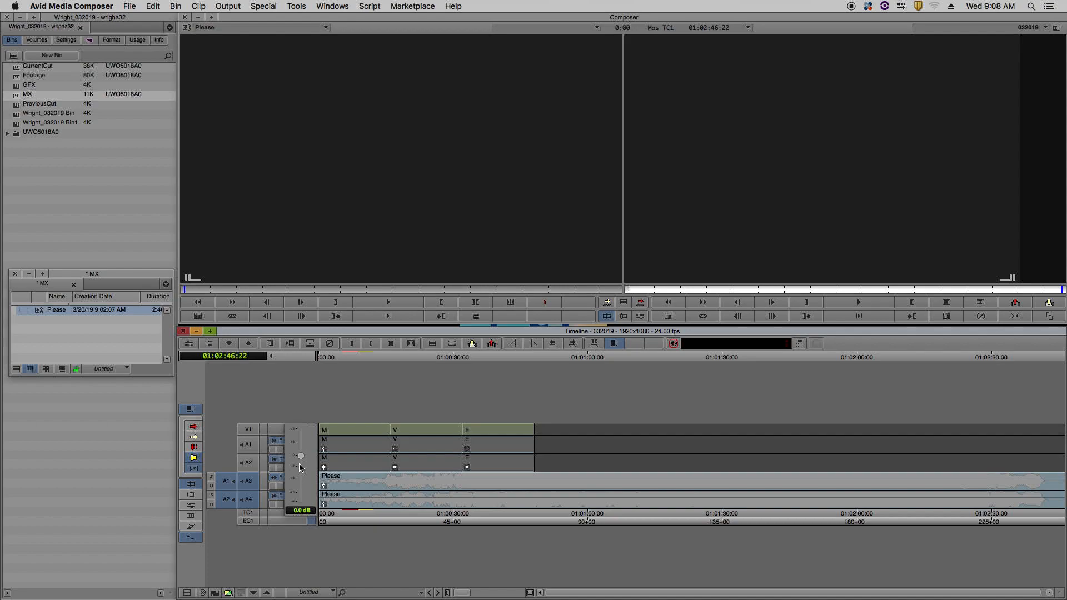
click(301, 457)
drag(302, 456, 303, 451)
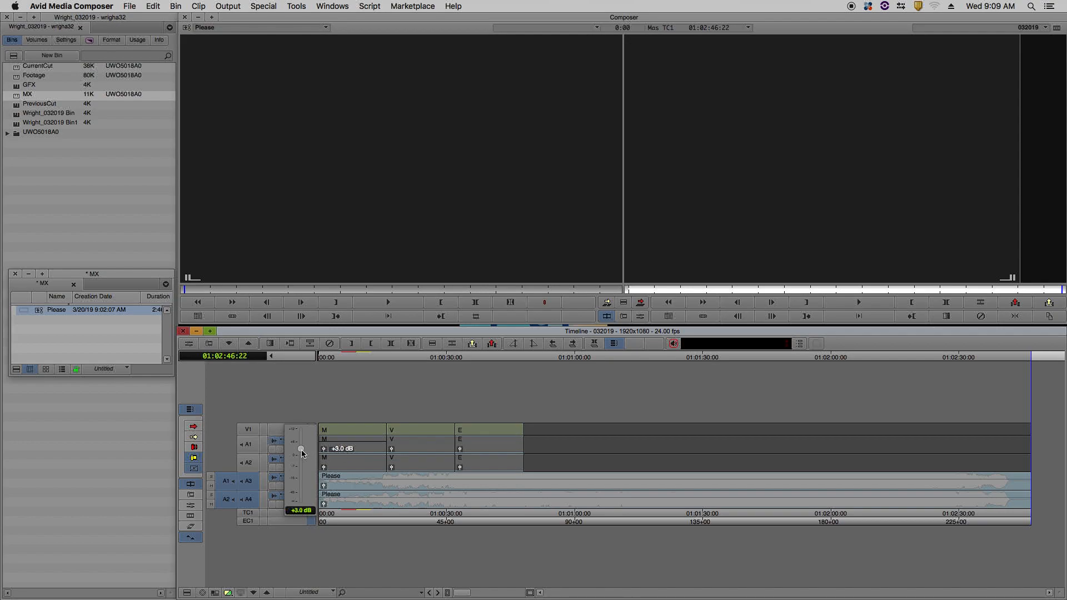
drag(300, 452, 301, 473)
click(298, 510)
text(-10.)
key(Return)
Set the clip gain of the M clip on track A2 to -10 dB.
click(325, 470)
click(325, 468)
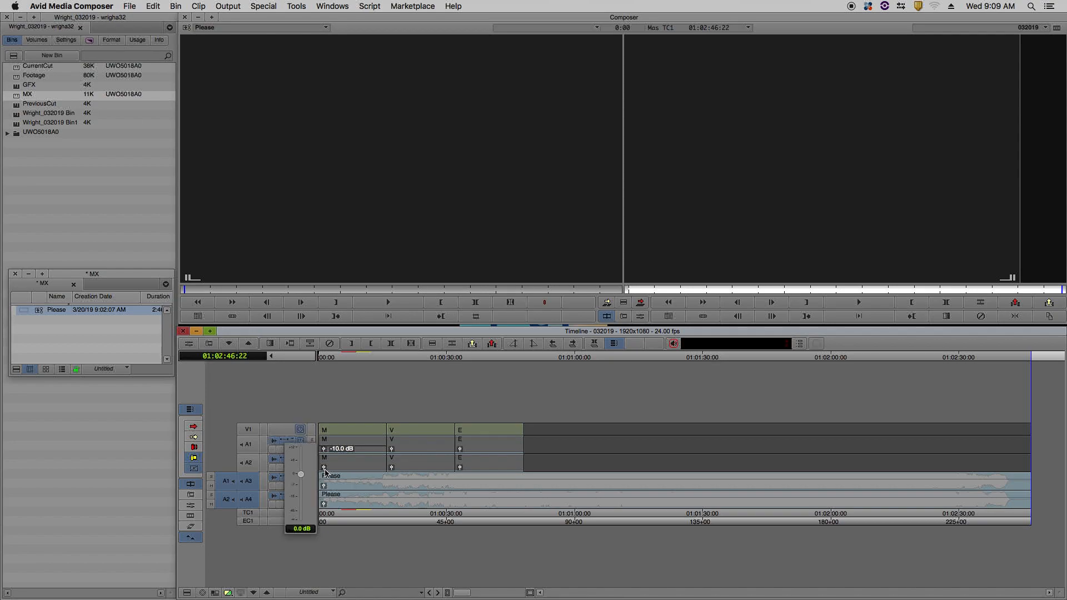
click(300, 530)
text(-10.0)
key(Return)
Set the clip gain of the Please music on track A3 to -10 dB.
click(324, 488)
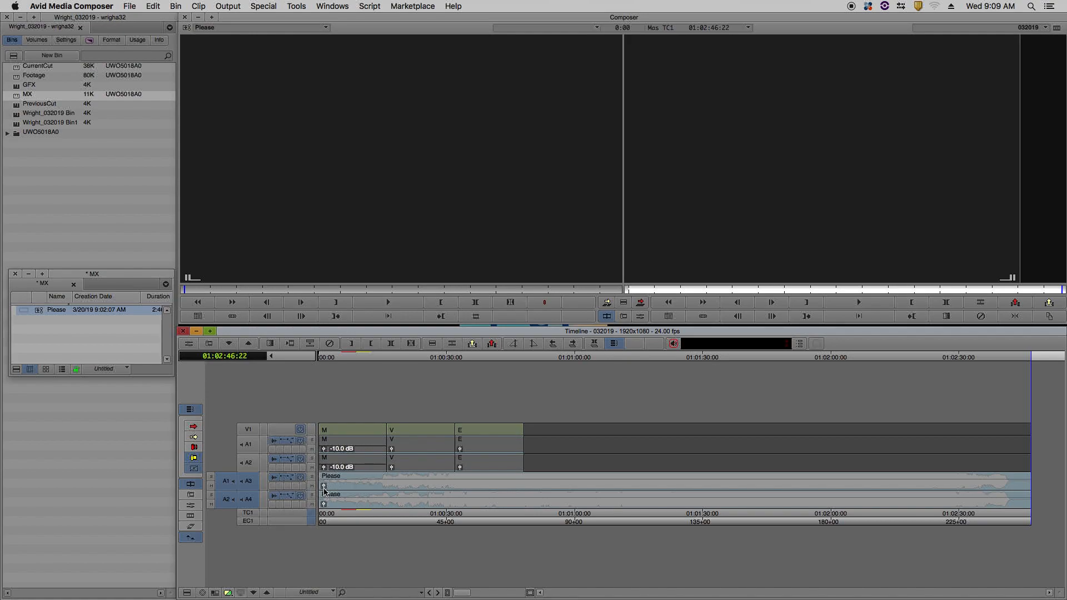
click(324, 488)
click(298, 548)
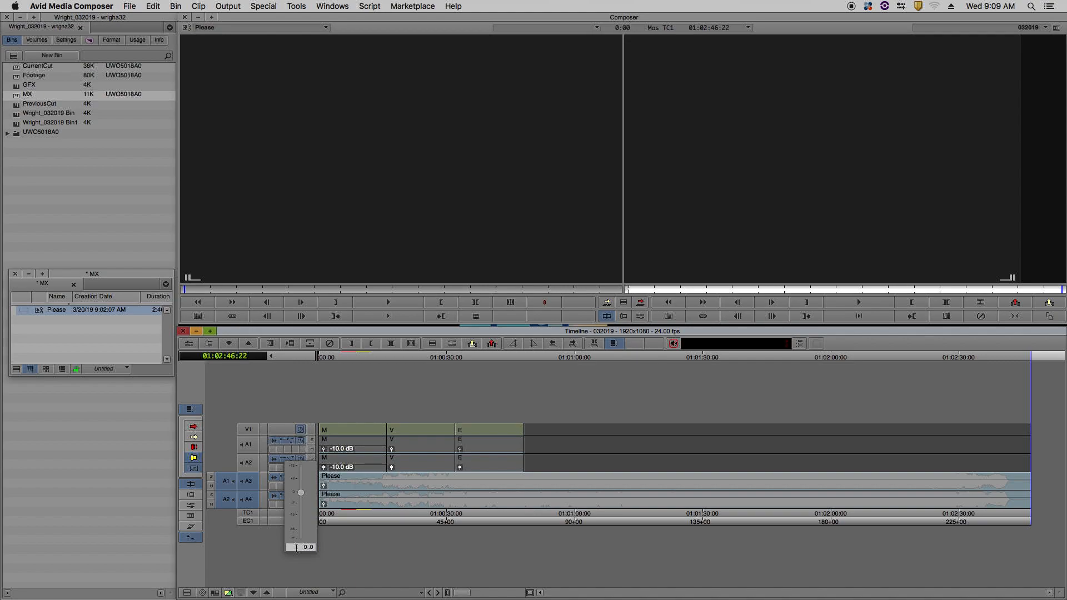
text(-10)
key(Return)
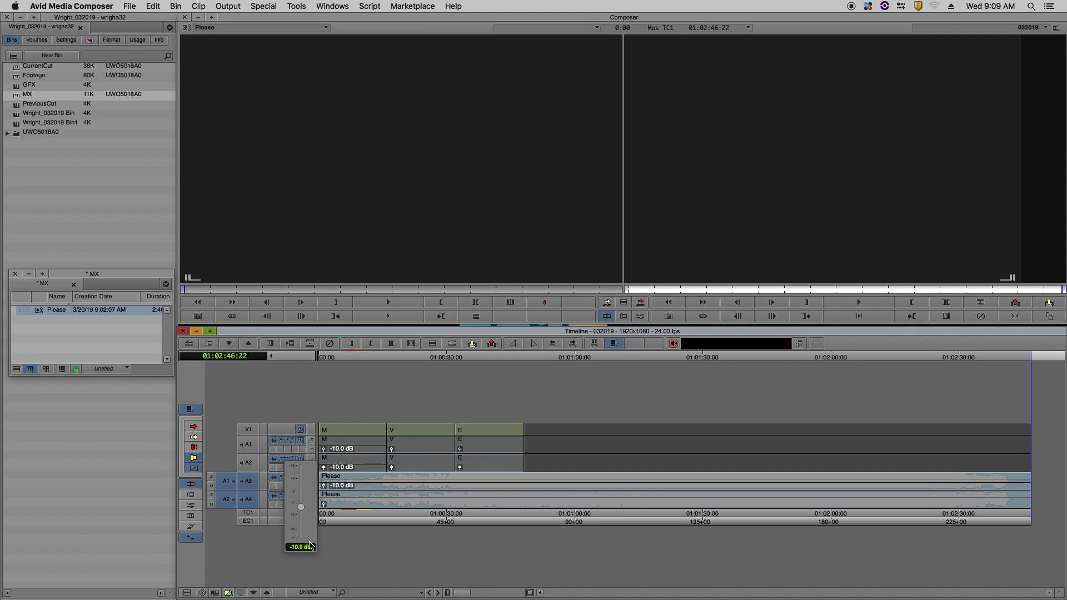
Set the clip gain of the Please music on track A4 to -10 dB.
click(324, 504)
click(295, 566)
text(-10)
key(Return)
Play the sequence from its start and around the beginning of the V clip to compare audio levels.
key(Home)
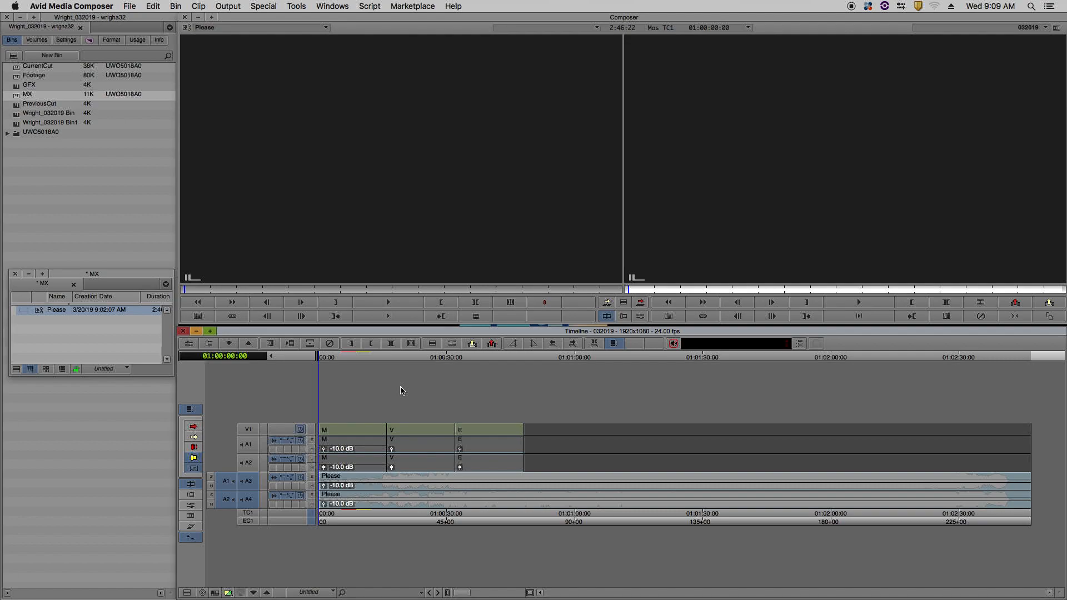
key(space)
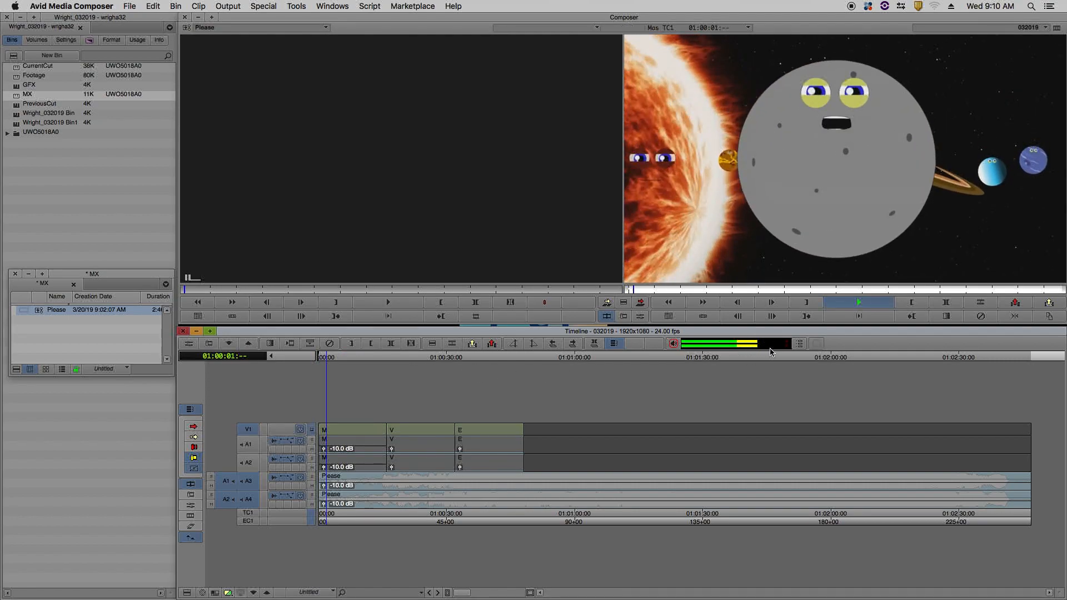
drag(378, 359, 388, 359)
key(space)
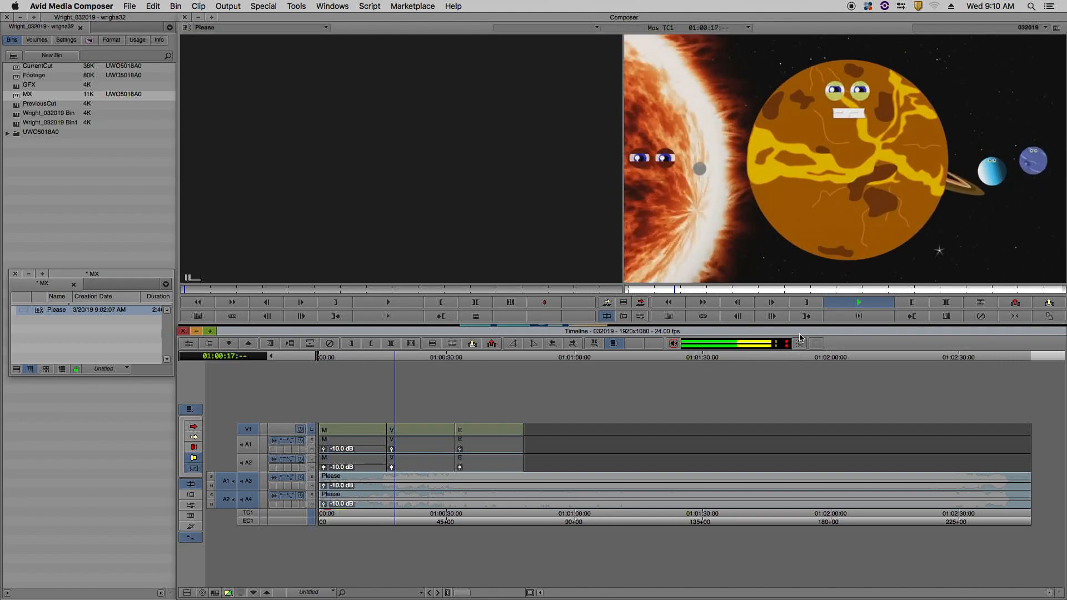
Return to the sequence start and enable the volume automation display on audio tracks A1 through A4.
key(Home)
click(287, 442)
click(304, 467)
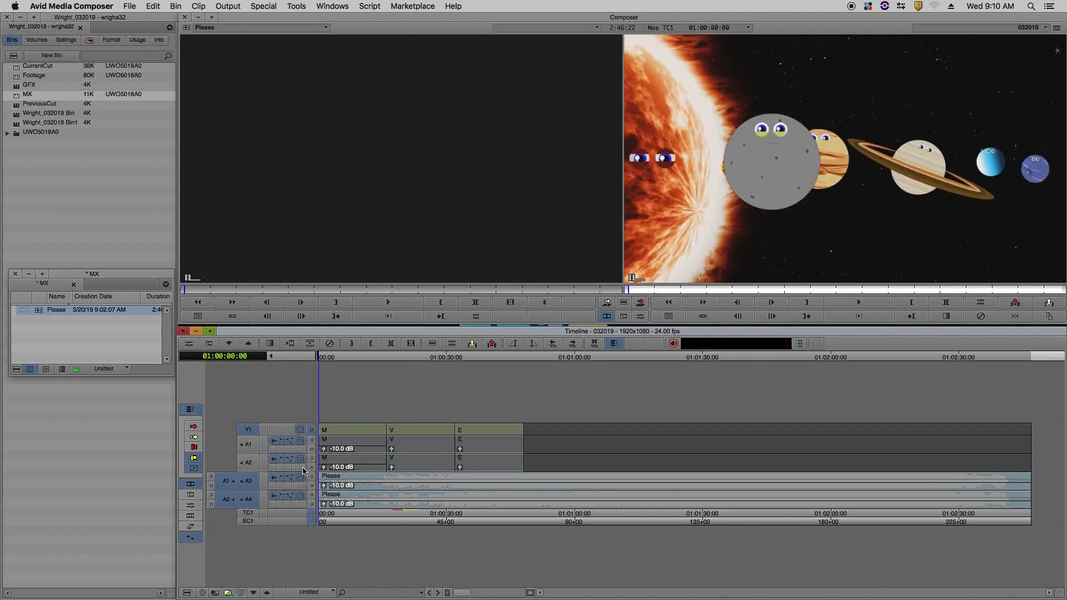
click(286, 464)
click(300, 487)
click(284, 476)
click(298, 501)
click(290, 498)
click(300, 523)
click(291, 447)
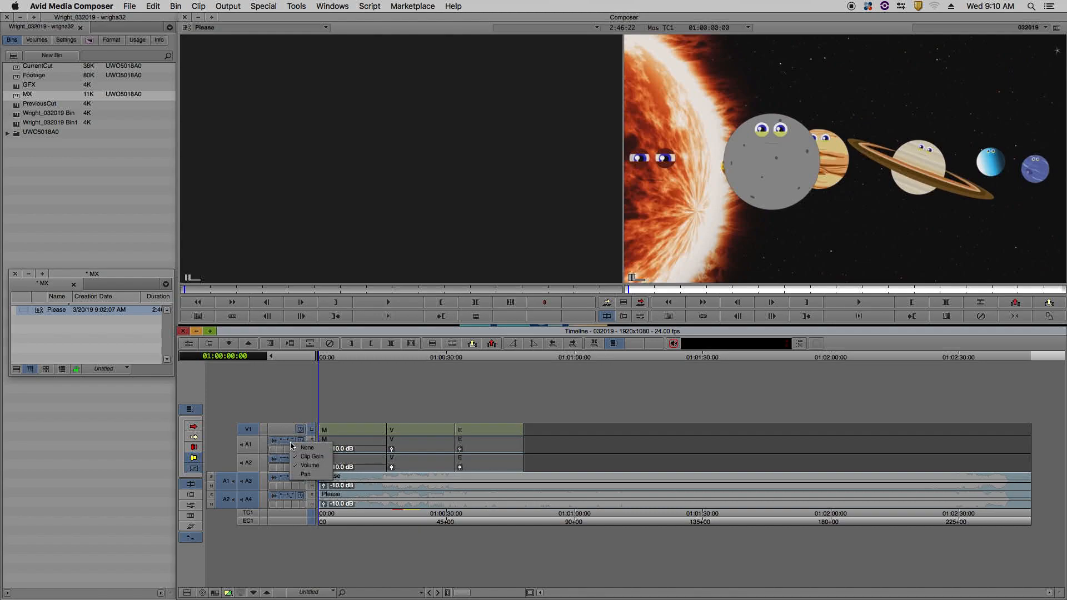
click(306, 467)
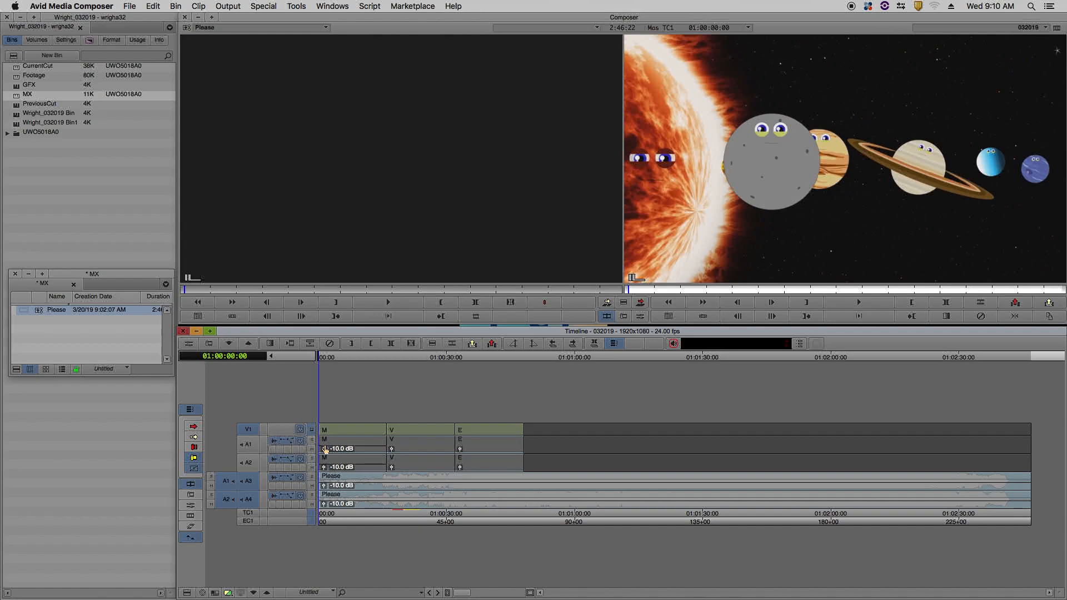
Hide the clip gain display on audio tracks A1 through A4.
click(292, 447)
click(297, 461)
click(287, 472)
click(300, 464)
click(293, 496)
click(294, 496)
click(291, 497)
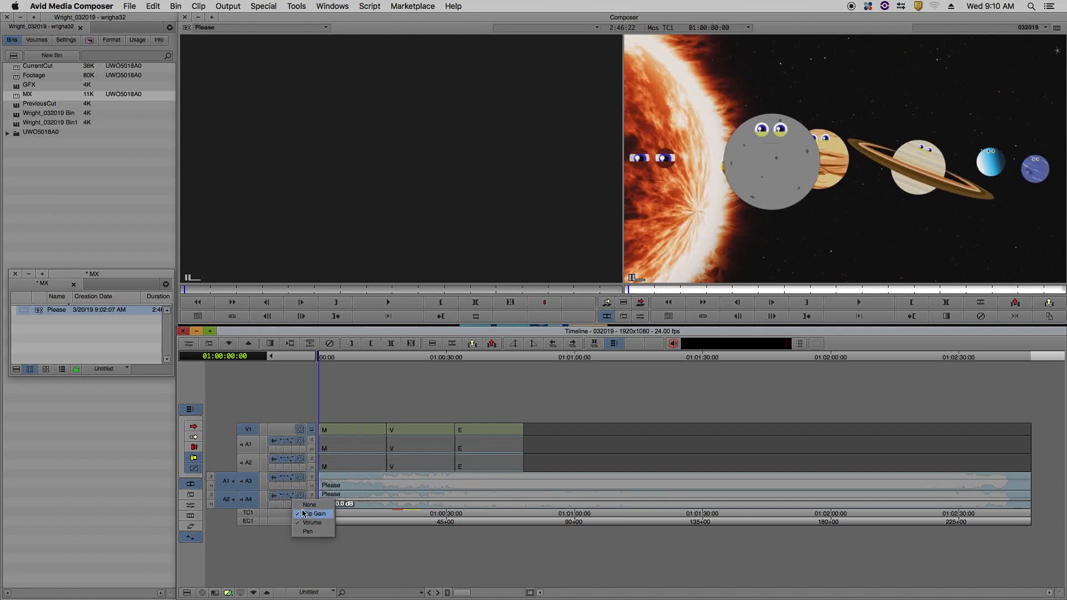
click(303, 512)
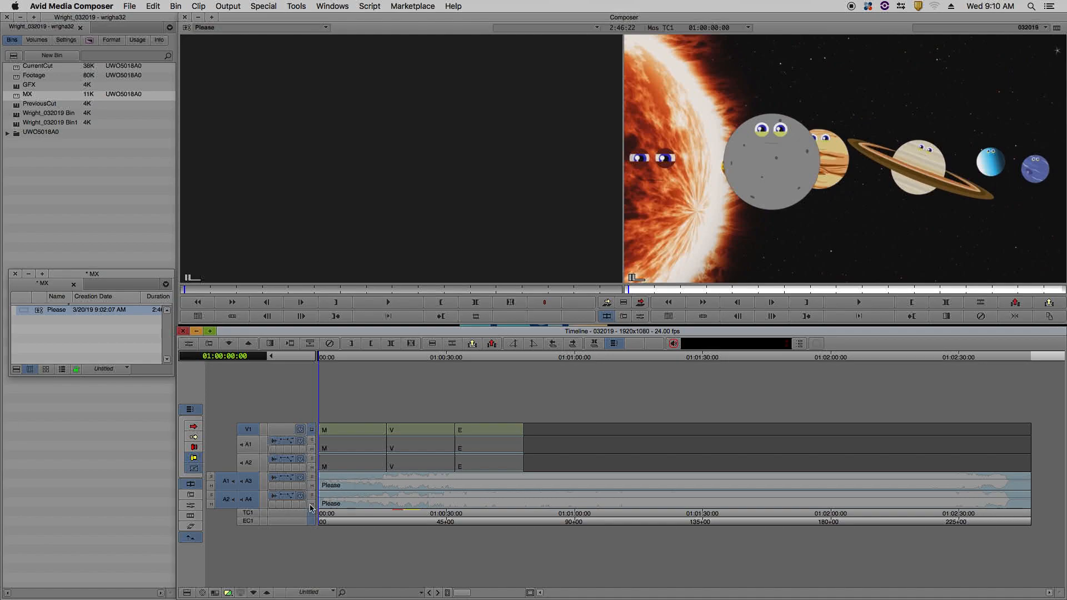
Add volume keyframes to the Please music on A3 and A4 at 01:00:00:03 and 01:00:16:00.
click(321, 357)
drag(320, 356, 319, 358)
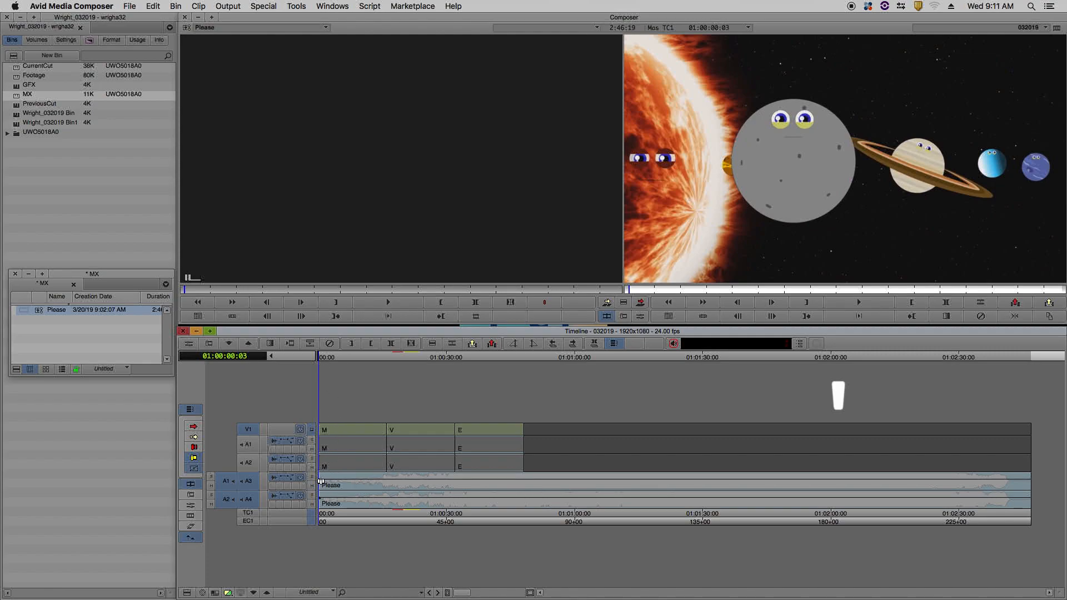
drag(325, 357, 388, 366)
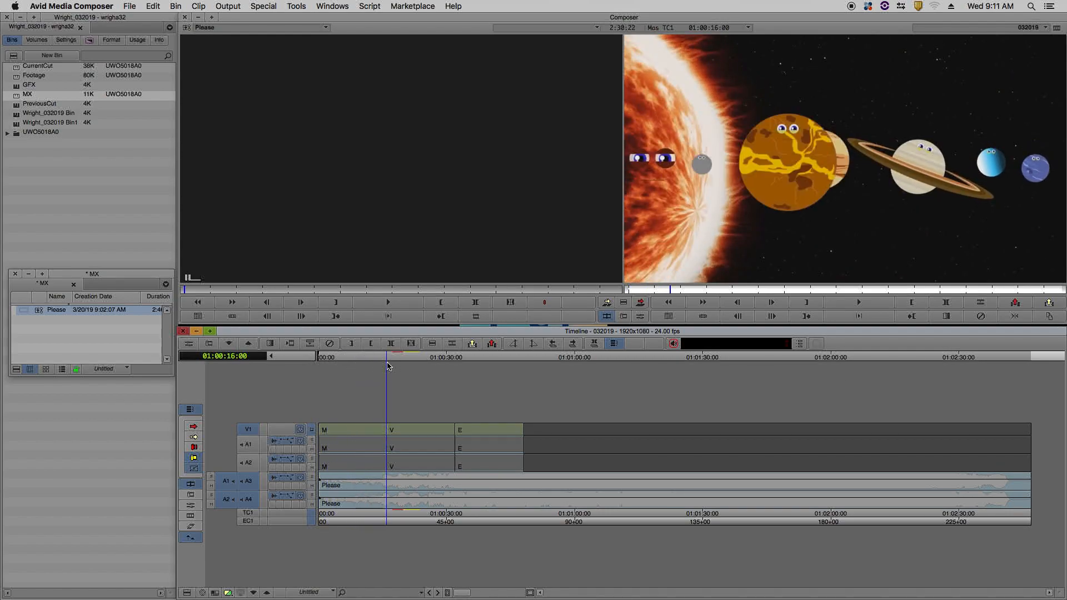
Move the second pair of music keyframes on A3 and A4 to 01:00:12:02 and lower their volume for a gradual fade.
mouse_move(387, 485)
mouse_down()
mouse_move(350, 484)
mouse_move(388, 485)
mouse_up()
super+click(387, 486)
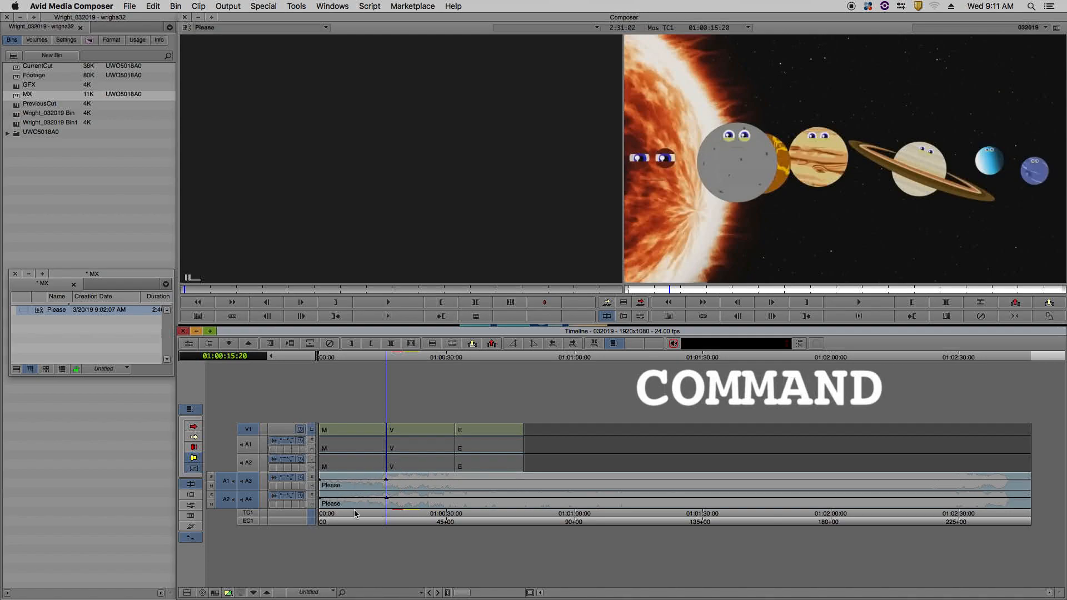
shift+click(386, 482)
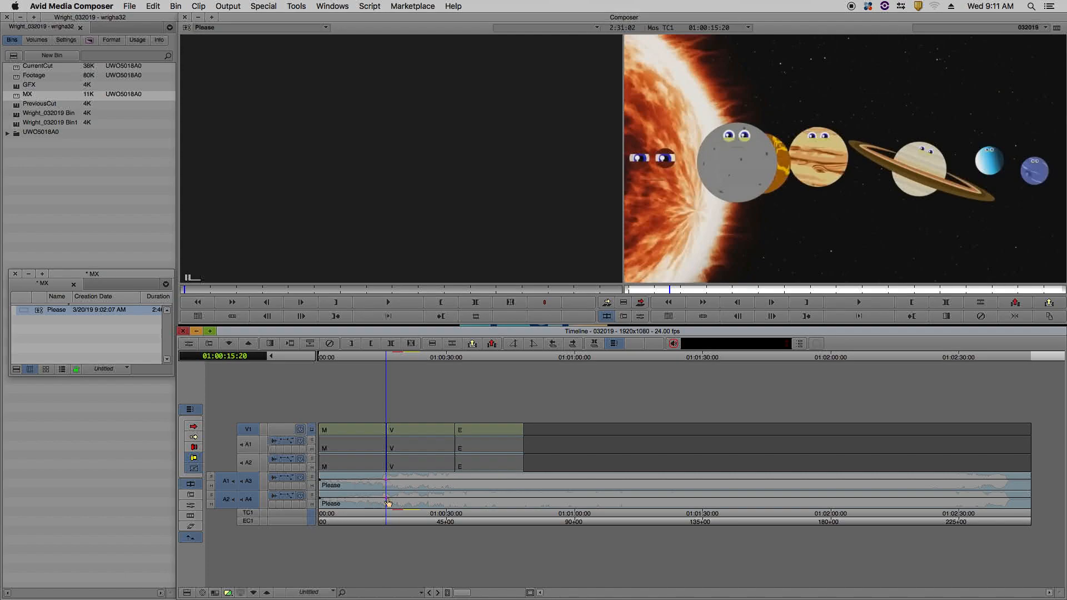
key(alt)
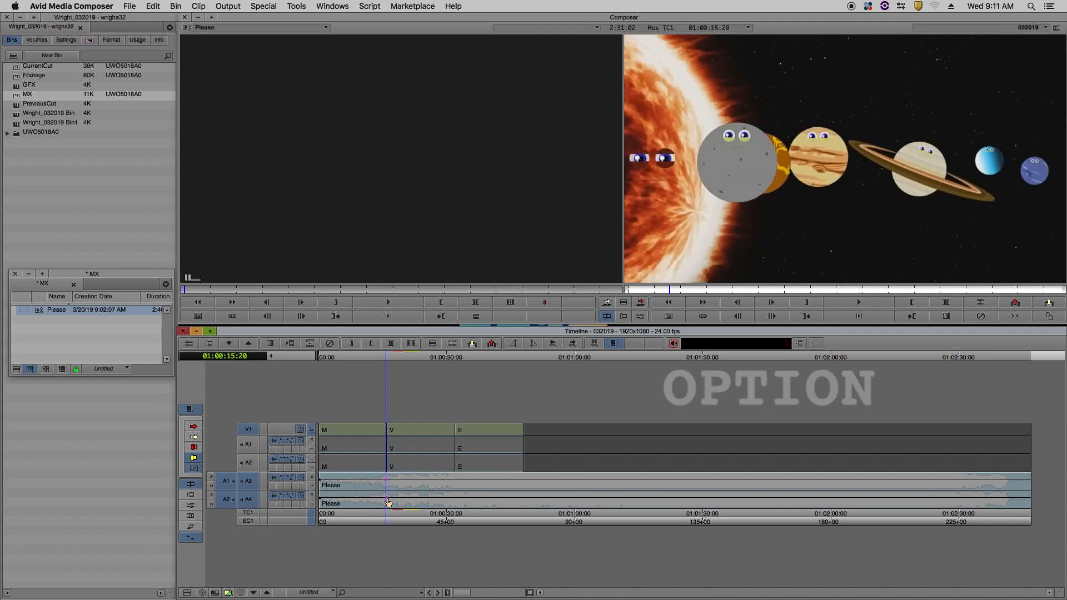
drag(388, 503, 371, 503)
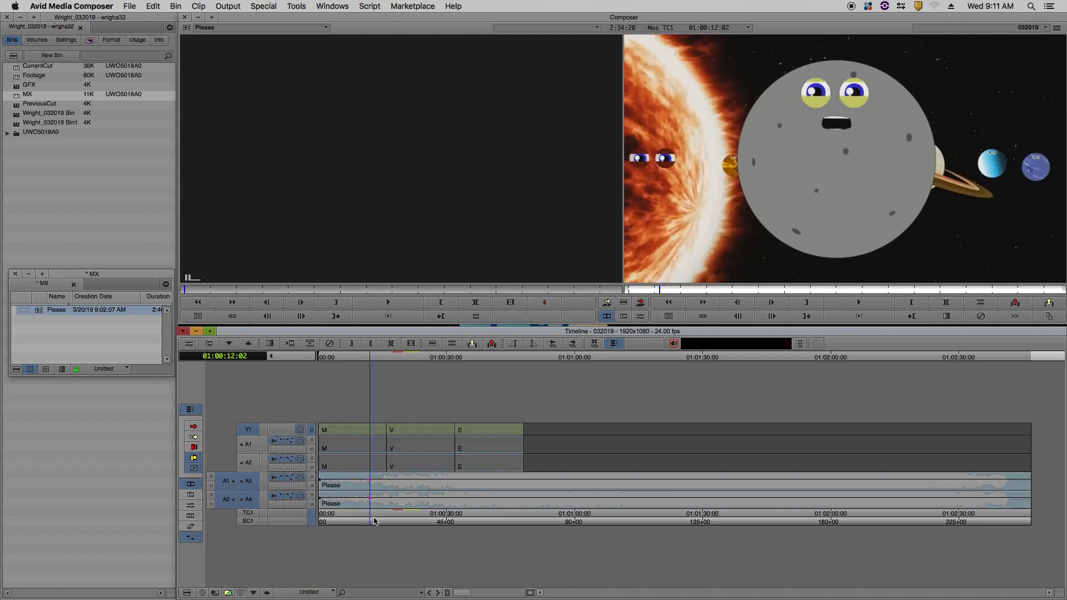
key(super)
drag(372, 503, 371, 510)
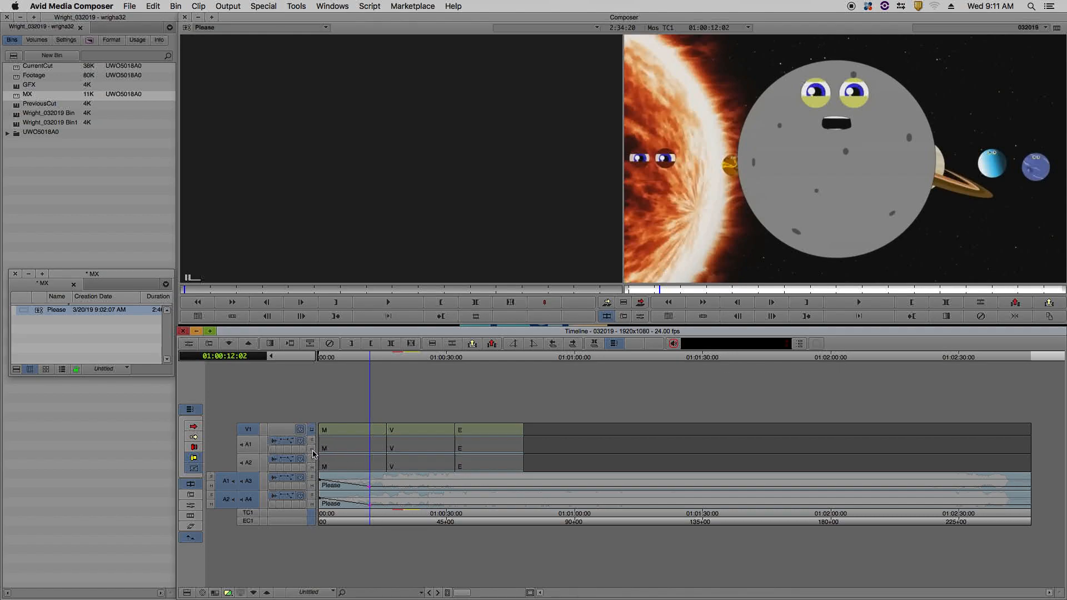
Mute tracks A1 and A2 and play the music fade from the start of the sequence.
click(312, 449)
click(312, 467)
key(Home)
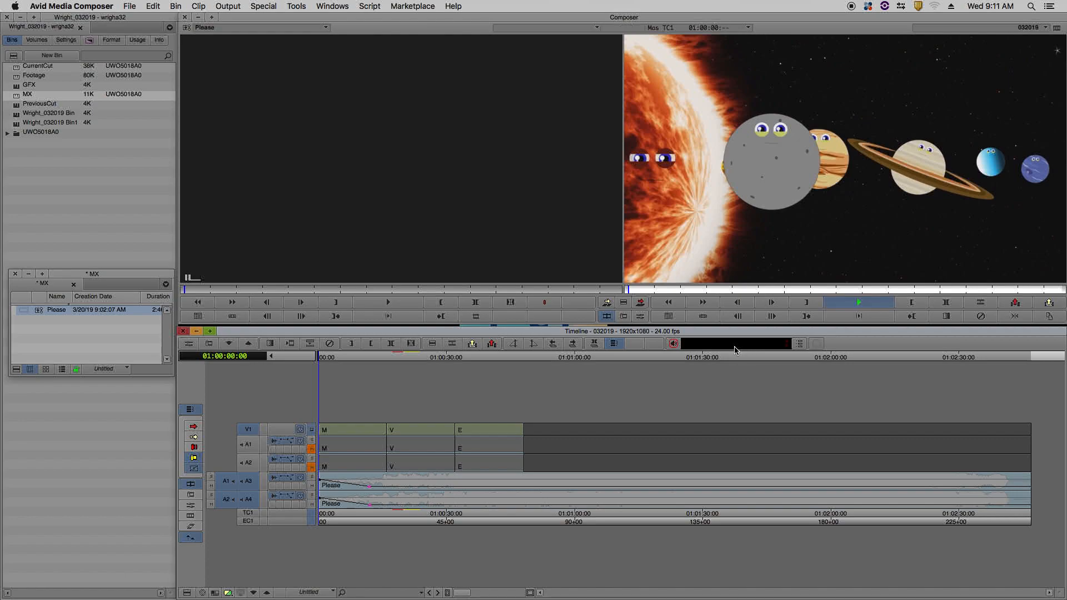
Play the music fade to 01:00:13:02 and unmute tracks A1 and A2.
key(space)
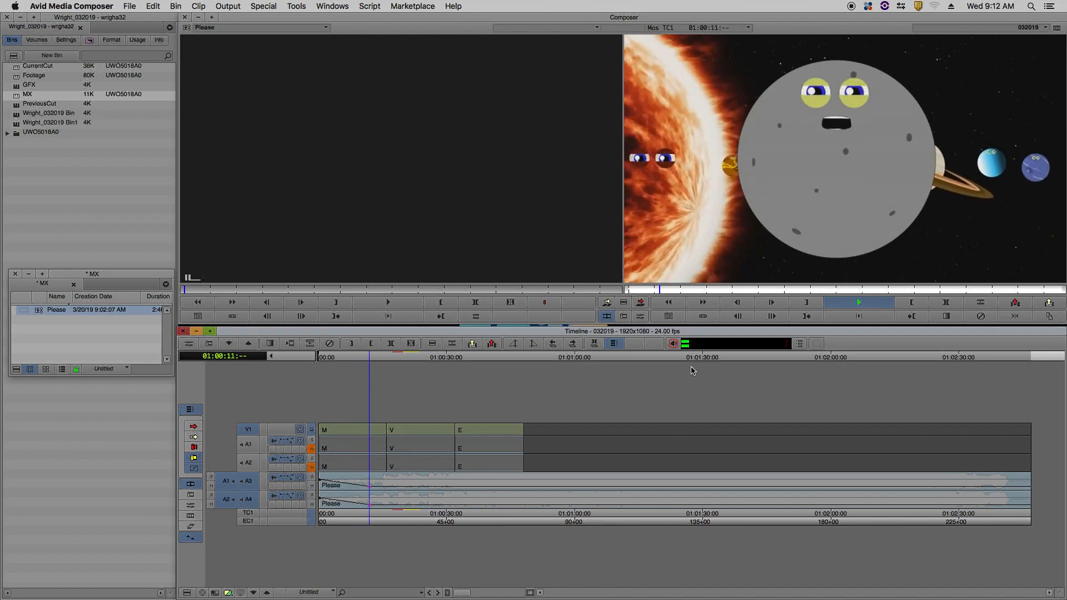
key(space)
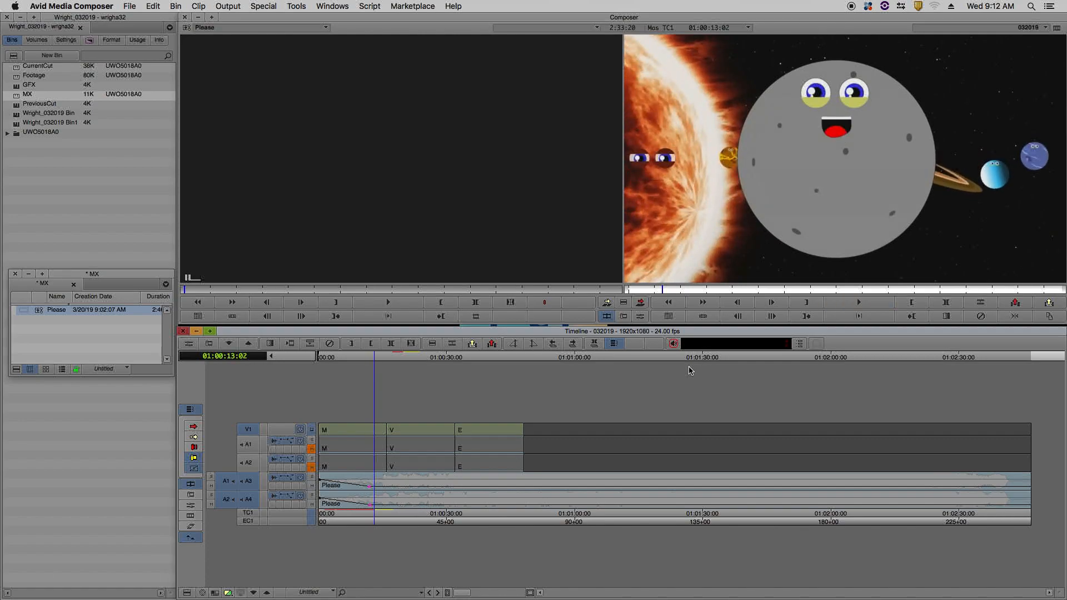
click(312, 450)
Switch the clip display on audio tracks A1 through A4 from volume to pan.
click(290, 442)
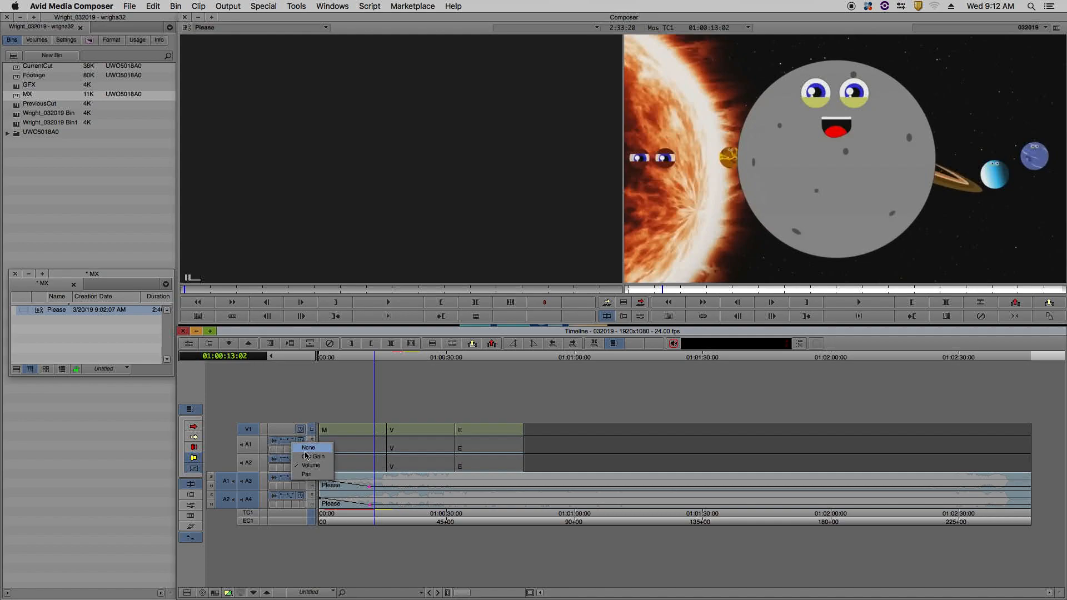
click(306, 475)
click(286, 460)
click(299, 492)
click(286, 478)
click(294, 501)
click(287, 496)
click(304, 528)
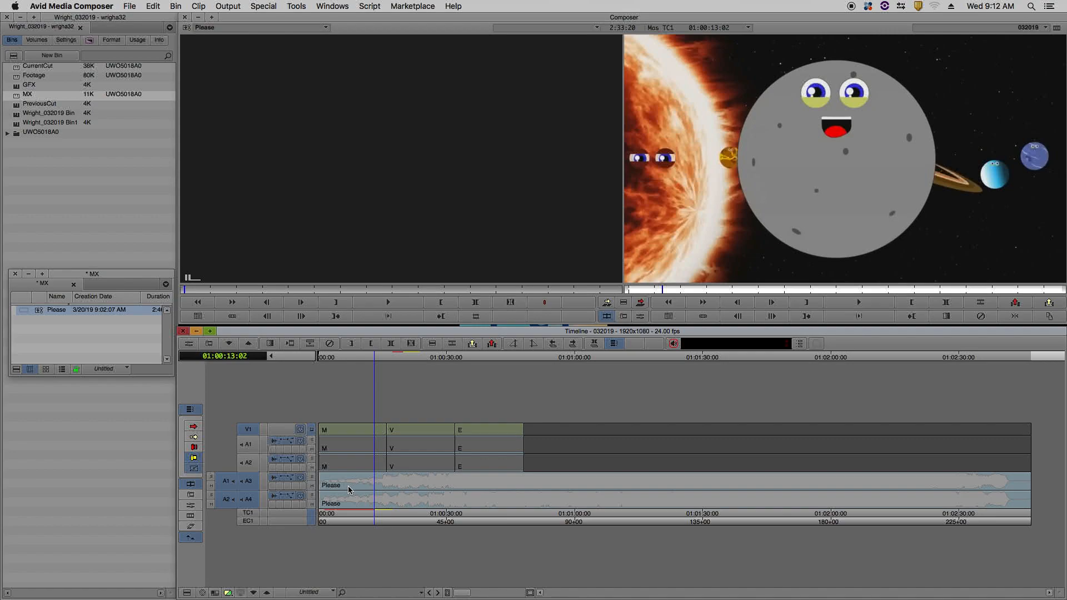
Add pan keyframes to the Please music on A3 and A4 at 01:00:00:18 and 01:00:16:00.
drag(376, 359, 322, 360)
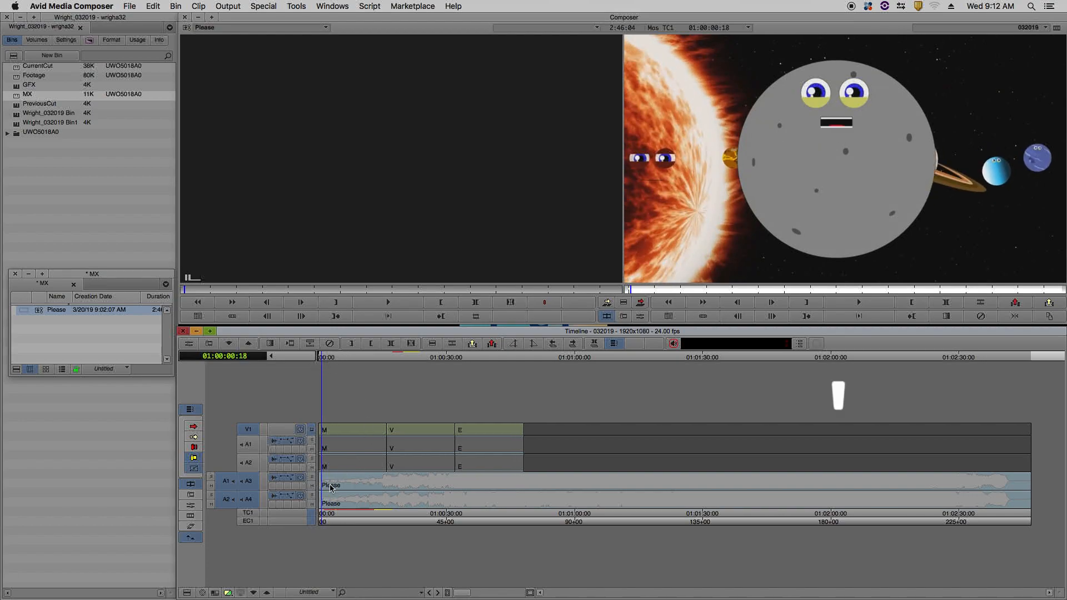
key(apostrophe)
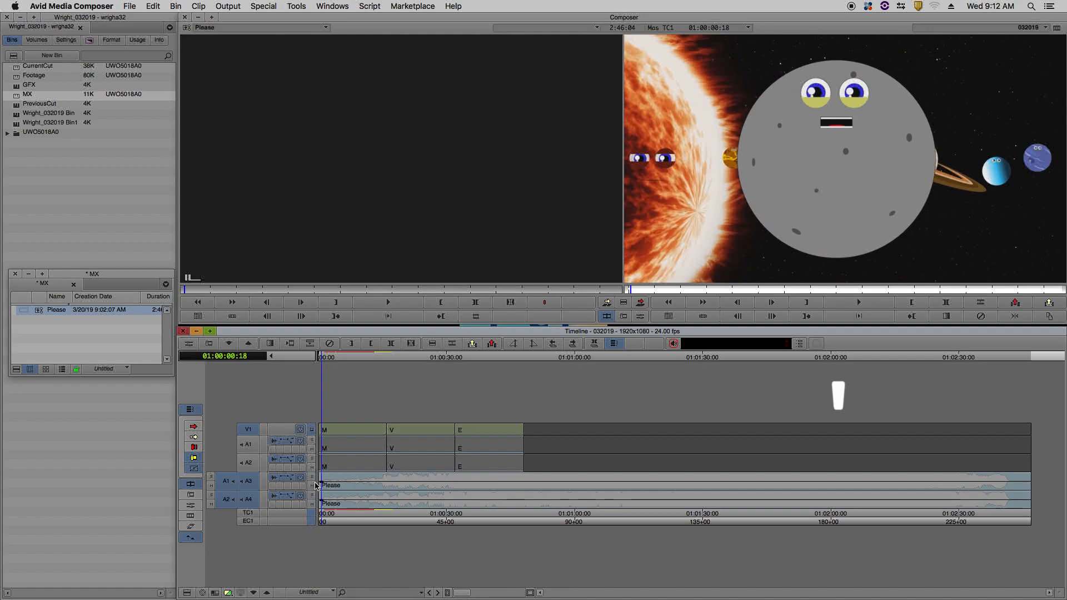
drag(326, 360, 387, 360)
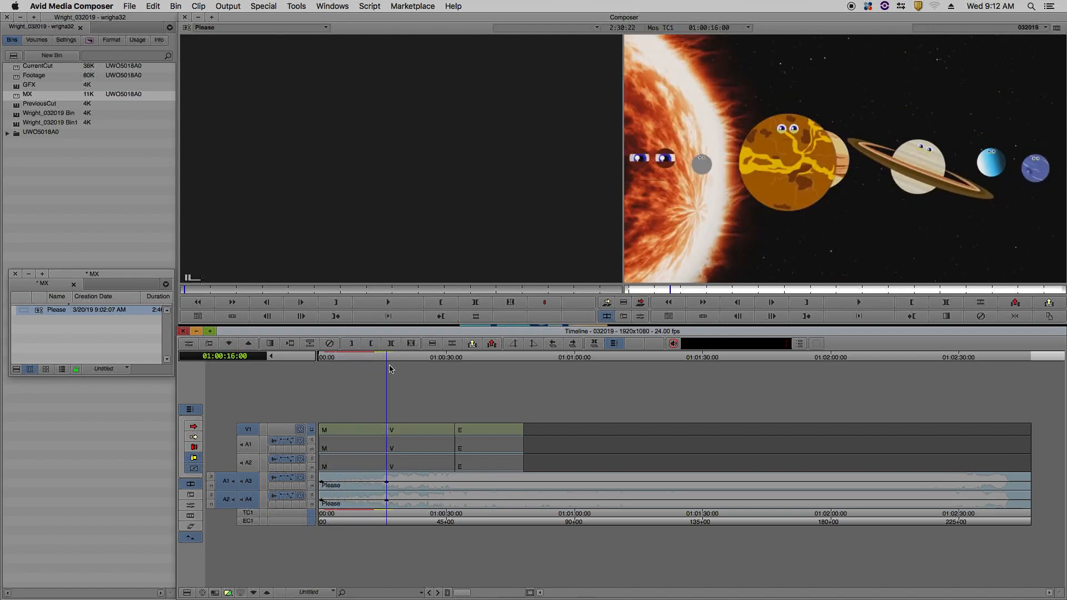
key(apostrophe)
Set the pan keyframes to the upper extreme on A3 and the lower extreme on A4, and try shifting A4's first keyframe in time.
key(super)
drag(324, 487, 325, 513)
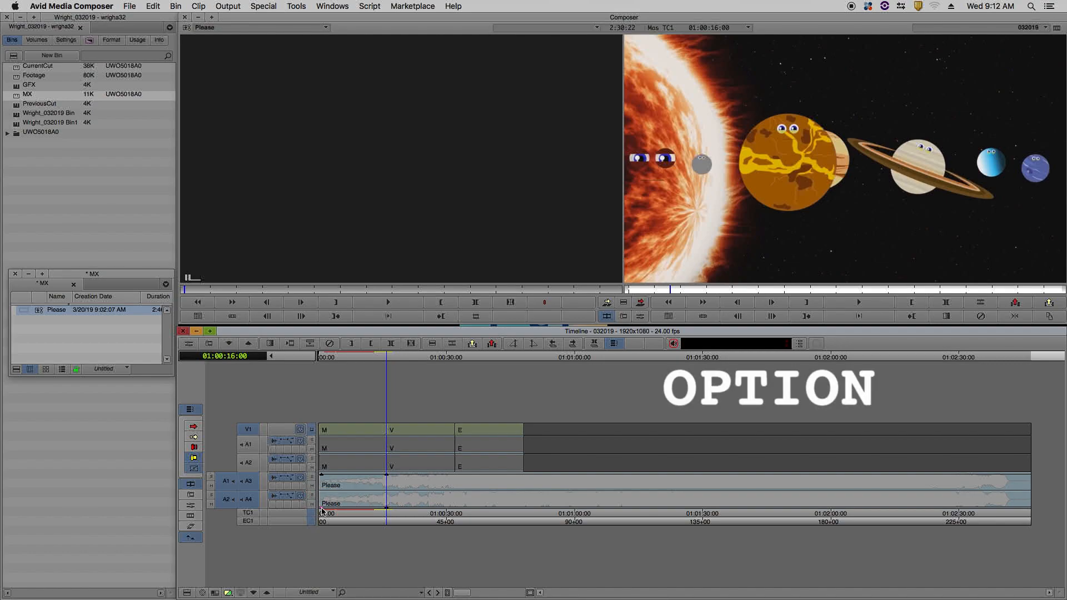
alt+click(323, 510)
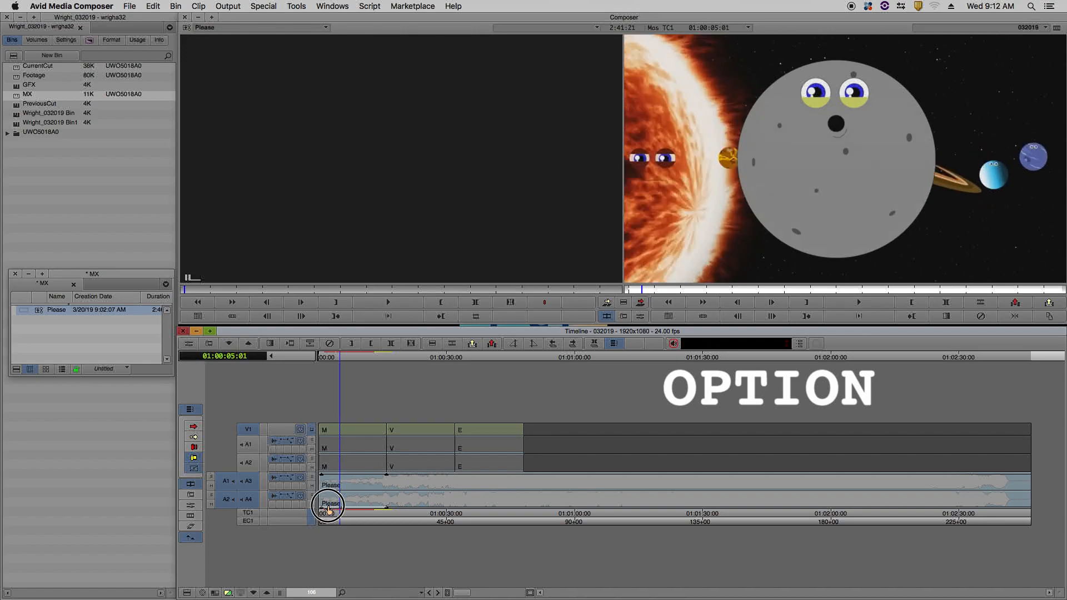
mouse_move(323, 511)
mouse_down()
mouse_move(347, 511)
mouse_move(323, 512)
mouse_up()
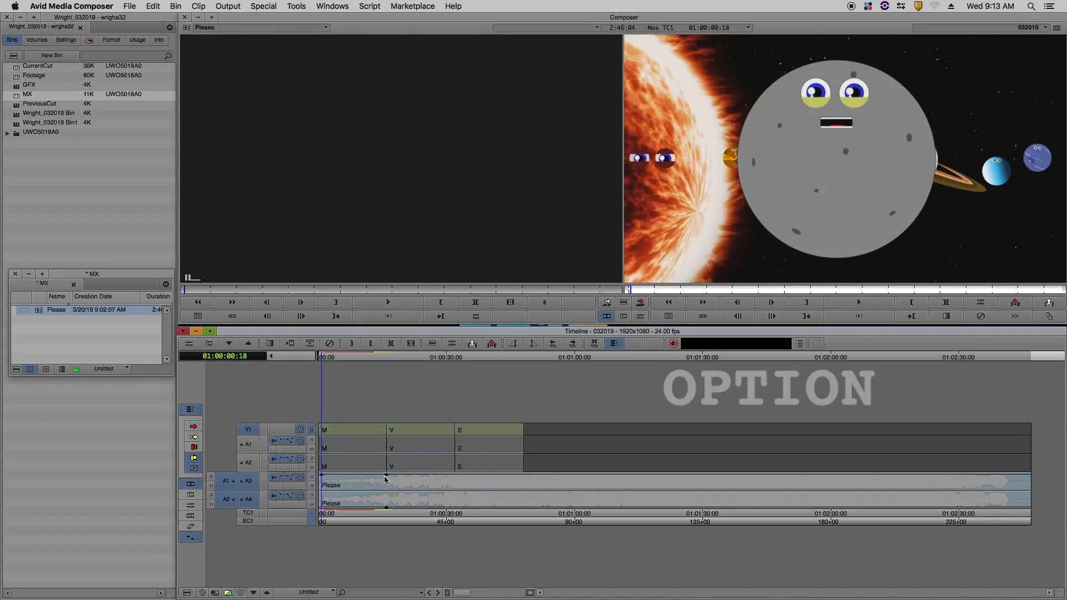